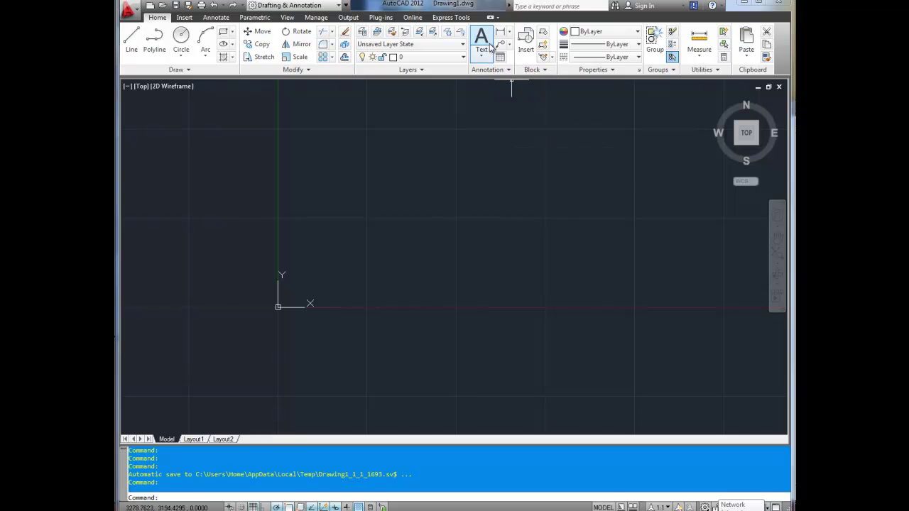
# Expand the annotation style options and check the lineweight, linetype and colour lists, leaving them ByLayer.
pyautogui.click(508, 70)
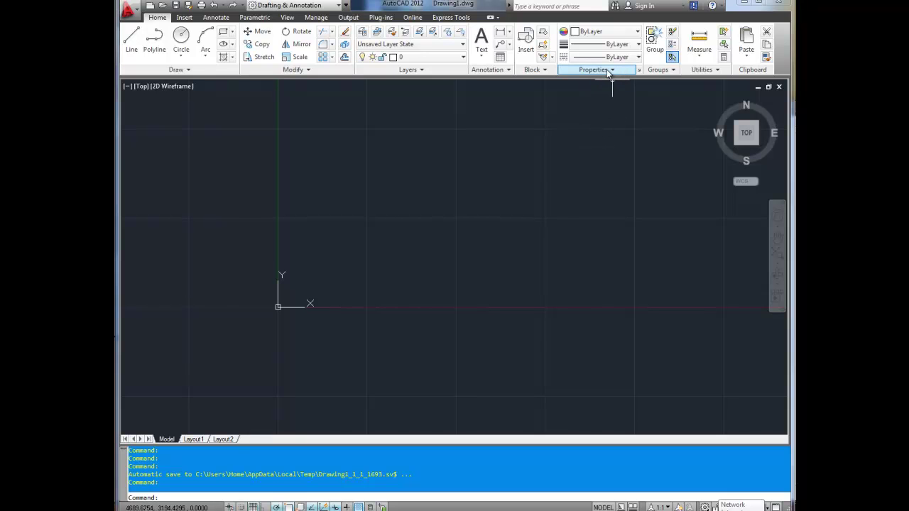
pyautogui.click(637, 44)
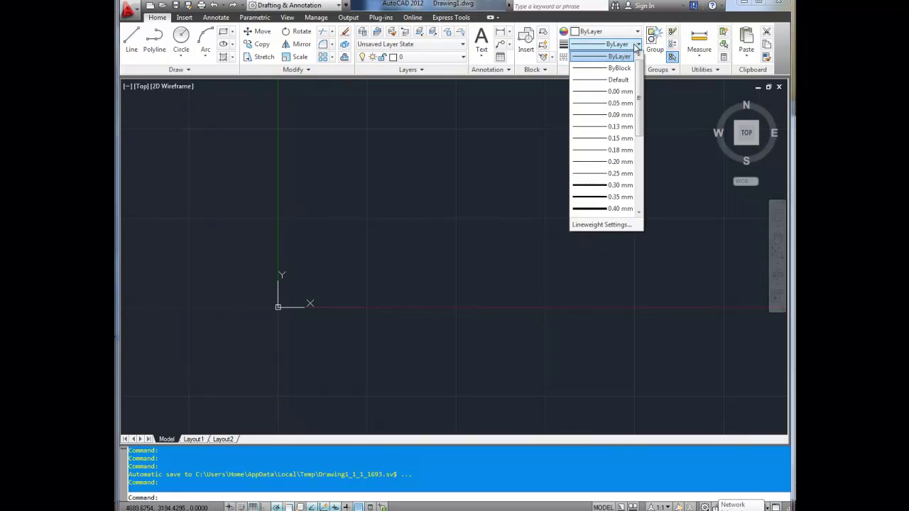
pyautogui.click(547, 96)
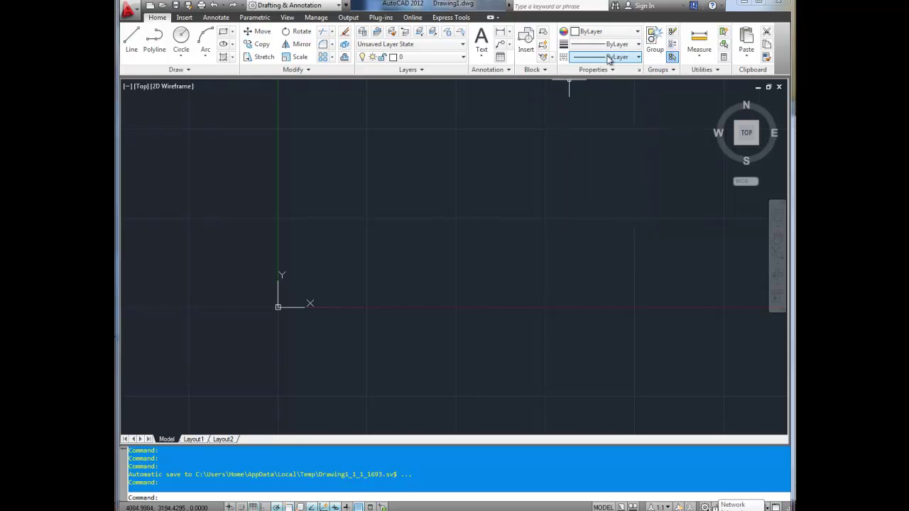
pyautogui.click(610, 58)
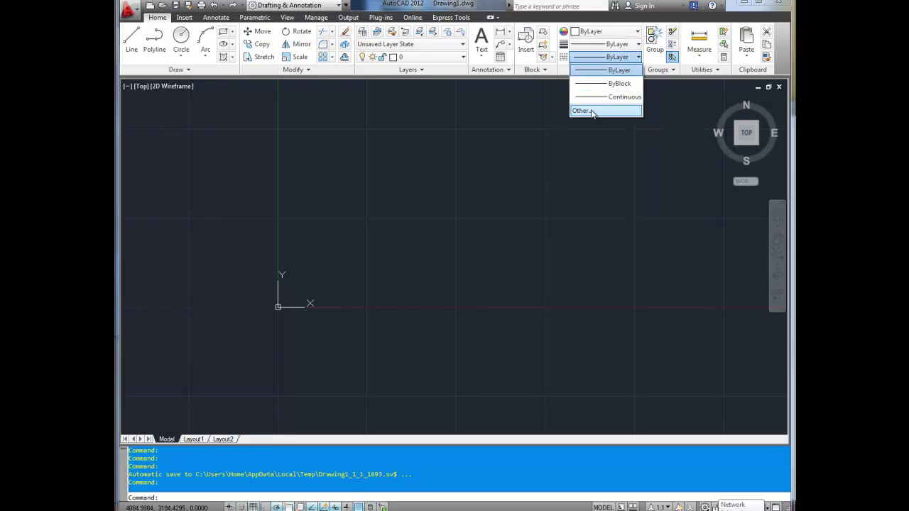
pyautogui.click(516, 134)
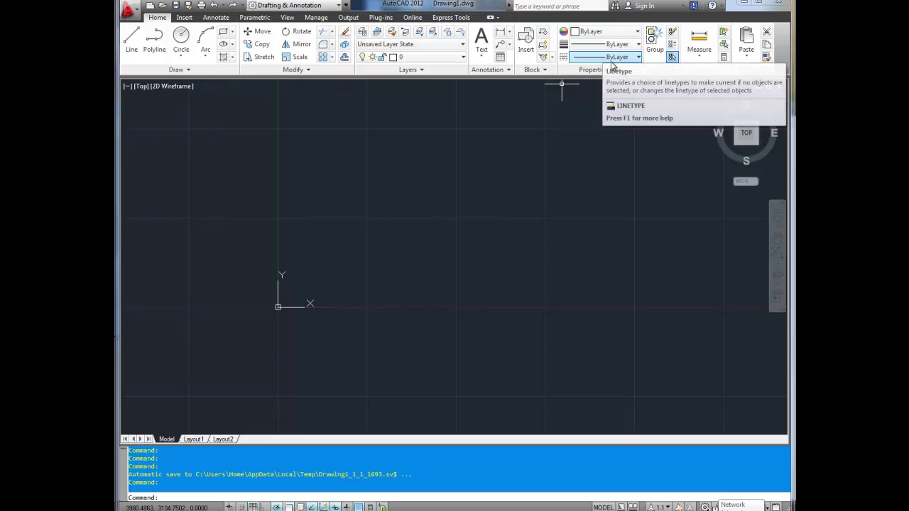
pyautogui.click(624, 35)
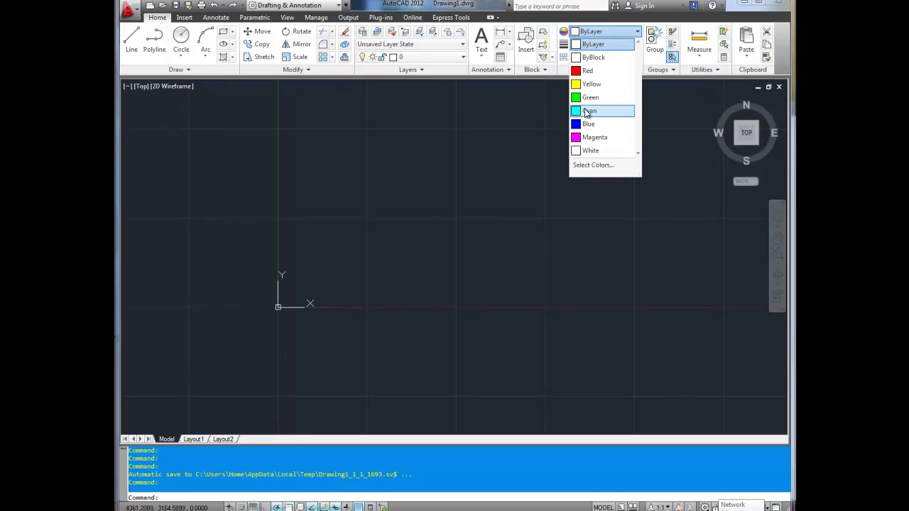
pyautogui.click(524, 136)
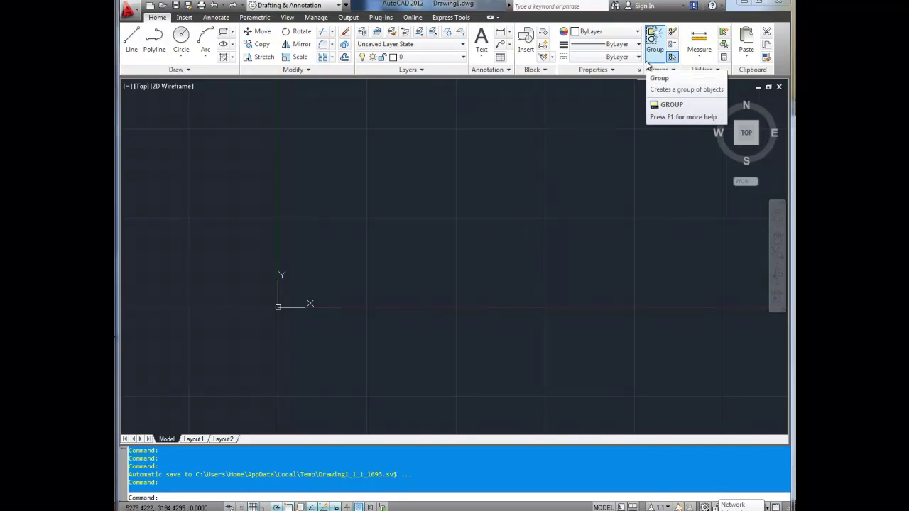
# Drag an empty window selection, expand Utilities, then view the Insert and Annotate tabs.
pyautogui.click(627, 133)
pyautogui.click(714, 70)
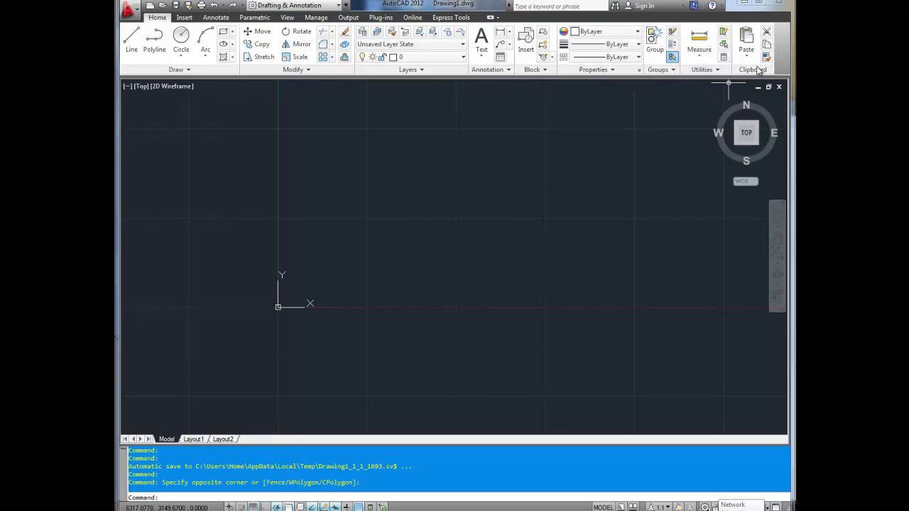
pyautogui.click(527, 233)
pyautogui.click(440, 232)
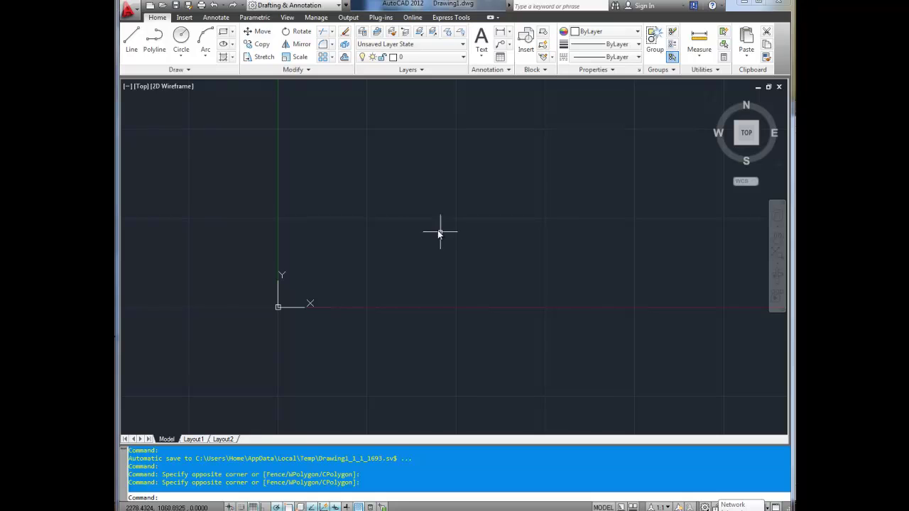
pyautogui.click(184, 18)
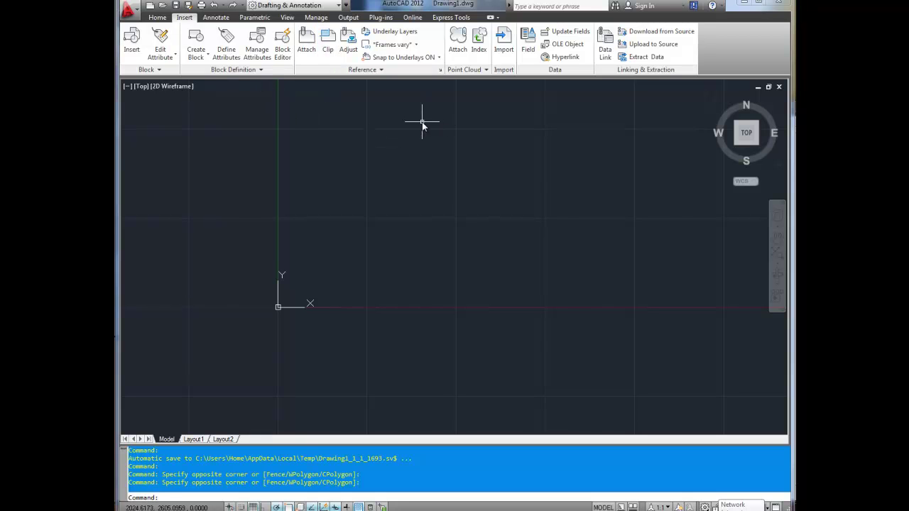
pyautogui.click(219, 19)
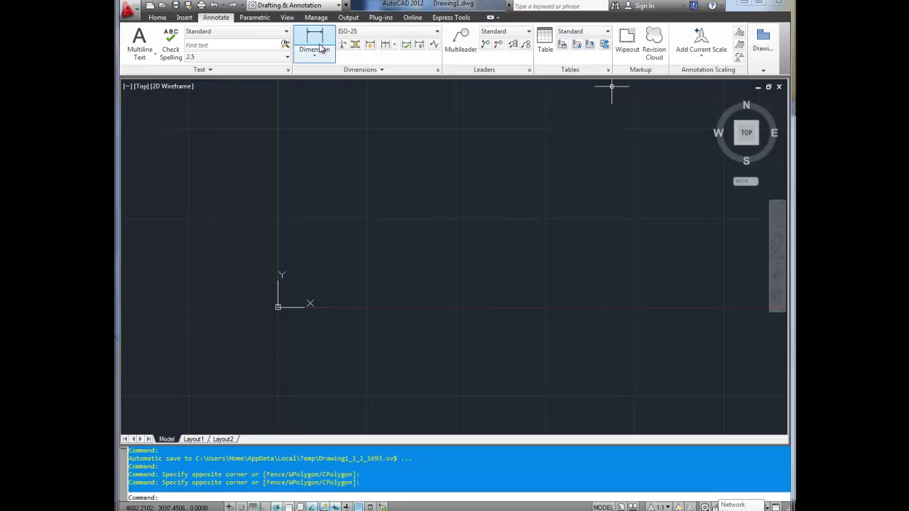
# Show the Parametric ribbon tab with its geometric and dimensional constraint tools.
pyautogui.click(257, 18)
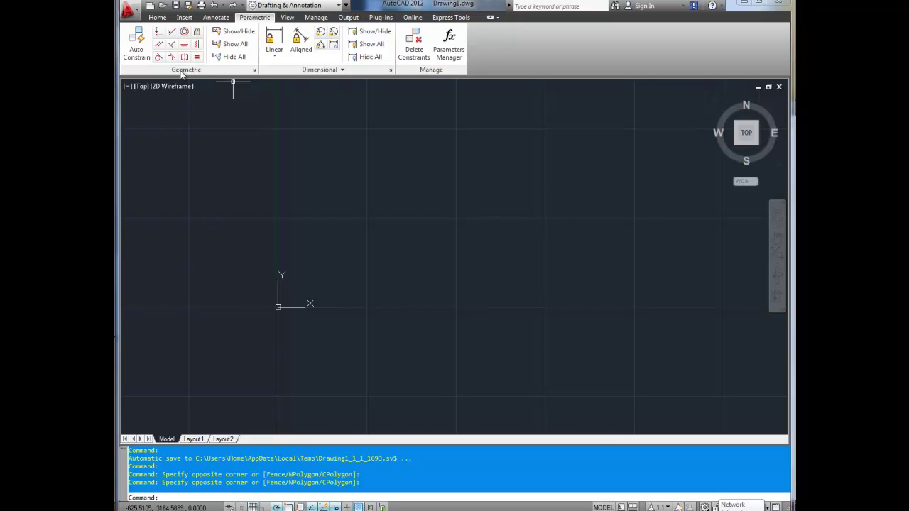
# Browse the View and Manage ribbon tabs, ending on the Output tab's plot and export tools.
pyautogui.click(287, 18)
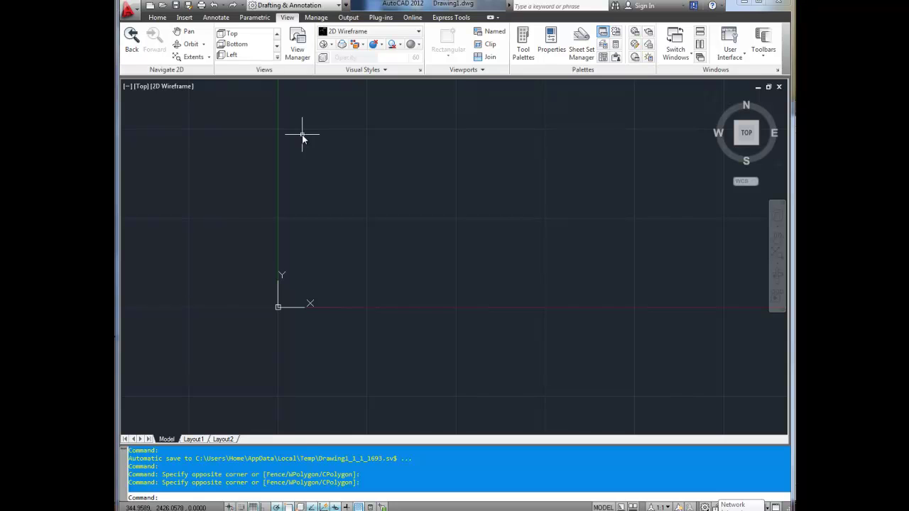
pyautogui.click(314, 18)
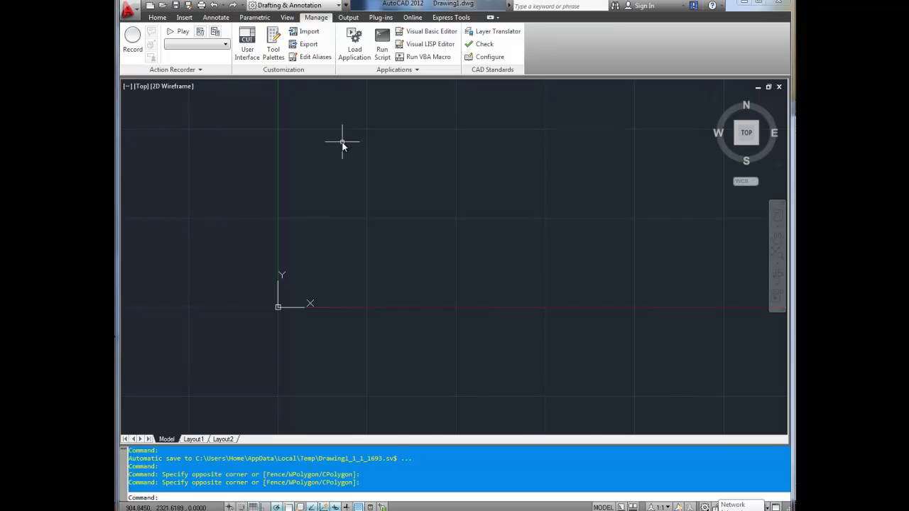
pyautogui.click(351, 18)
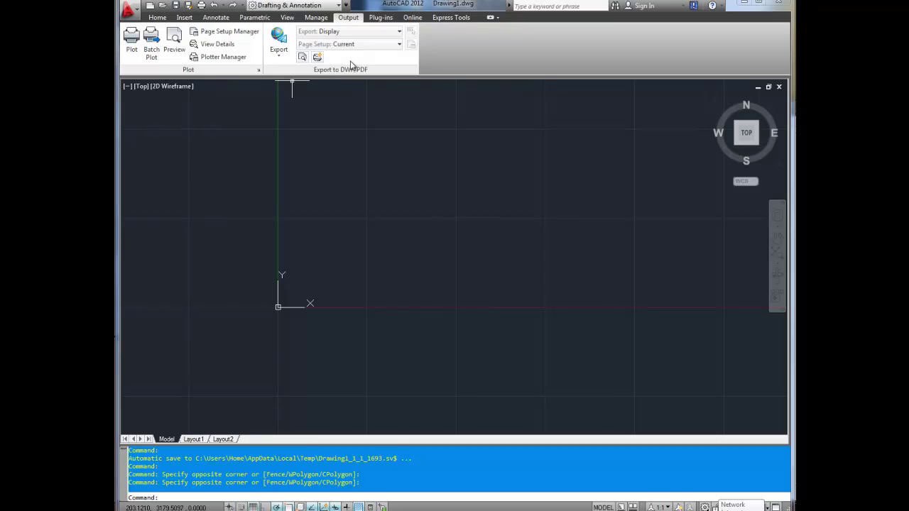
# Step through the Plug-ins and Online ribbon tabs to the Express Tools tab.
pyautogui.click(384, 20)
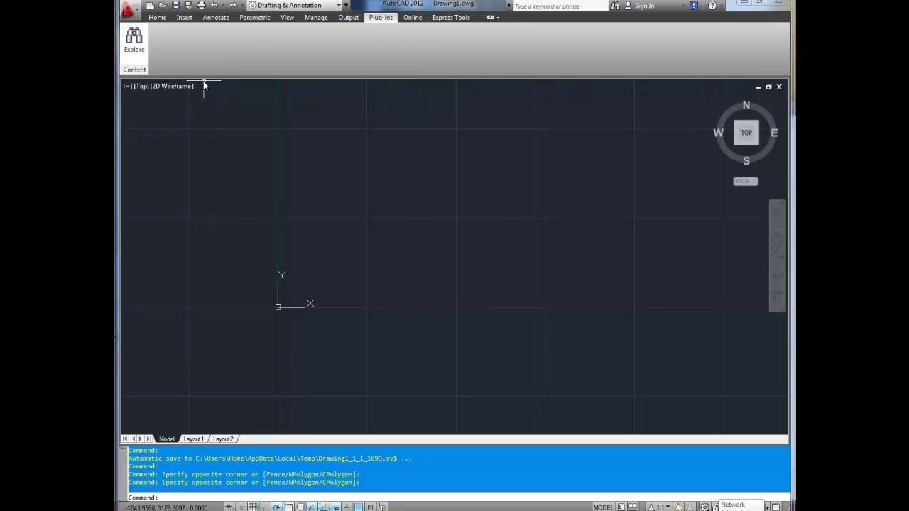
pyautogui.click(411, 17)
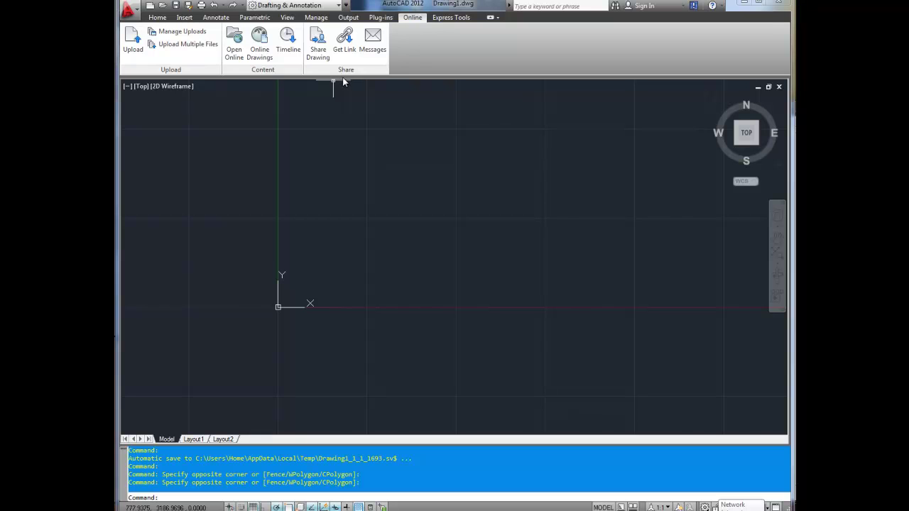
pyautogui.click(451, 17)
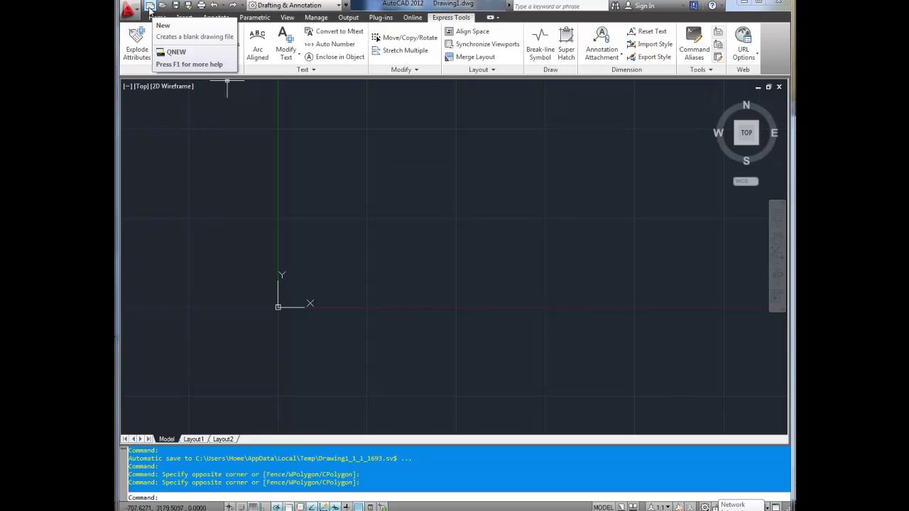
# Create a new blank drawing from the acad.dwt template.
pyautogui.click(150, 9)
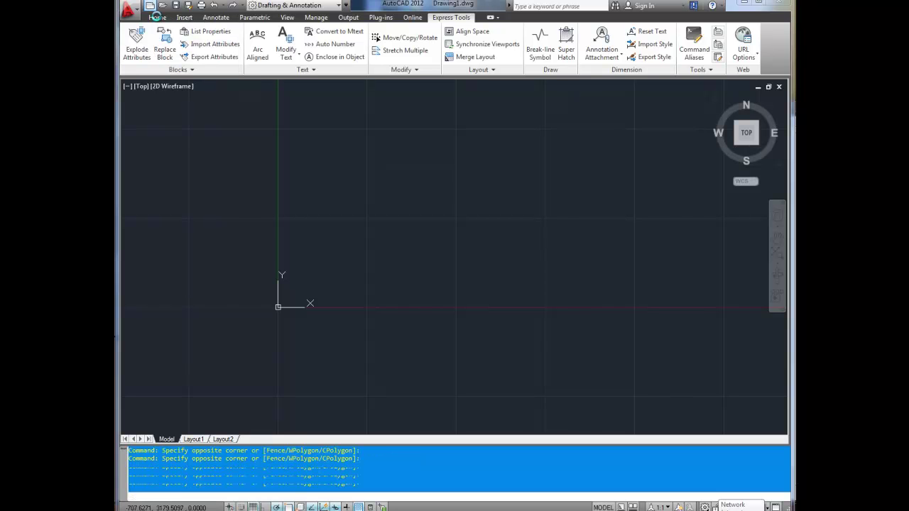
pyautogui.moveTo(384, 146); pyautogui.dragTo(385, 130)
pyautogui.scroll(-1, 500, 214)
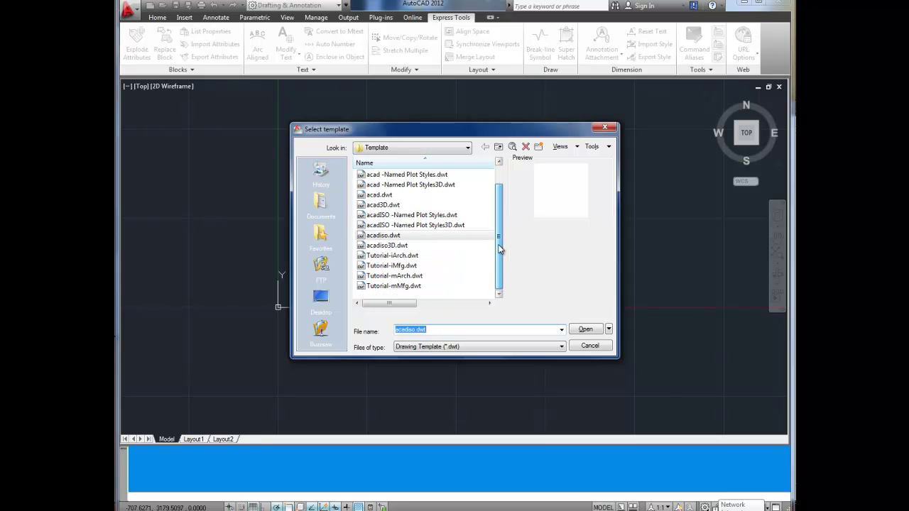
pyautogui.scroll(1, 497, 225)
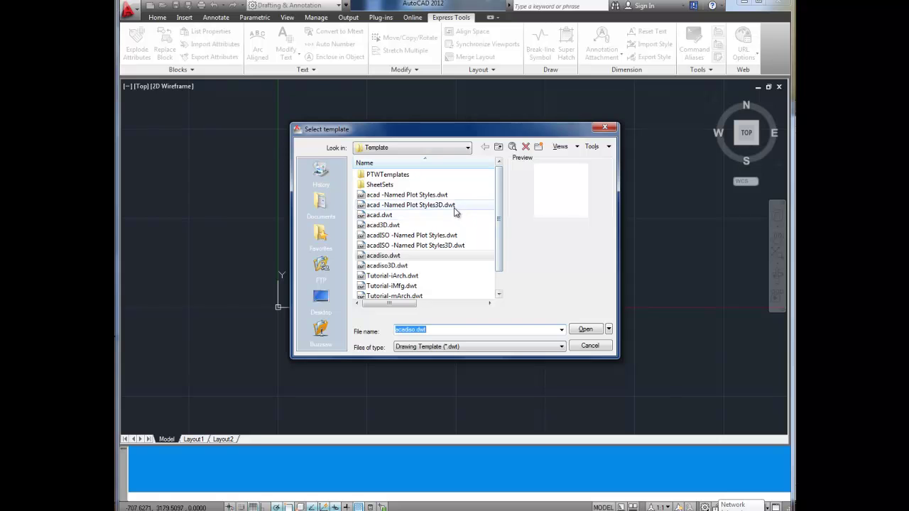
pyautogui.scroll(-1, 497, 223)
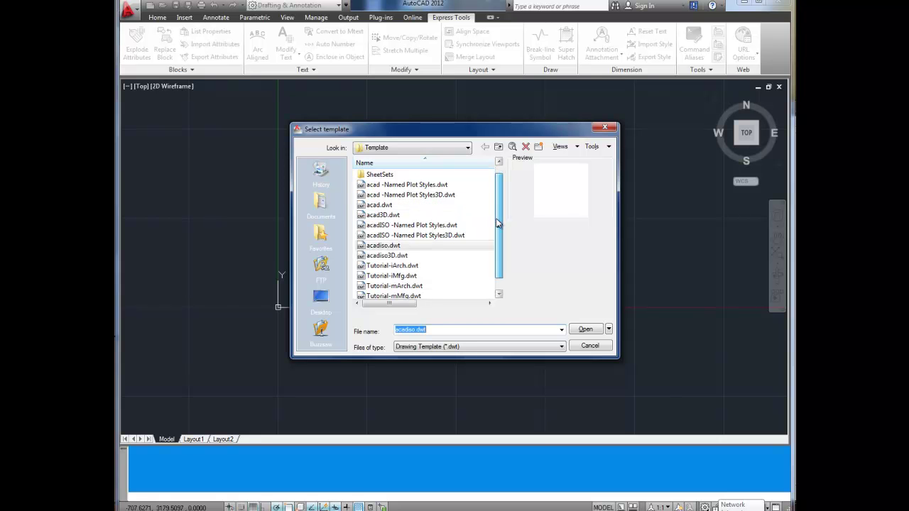
pyautogui.click(379, 205)
pyautogui.click(585, 328)
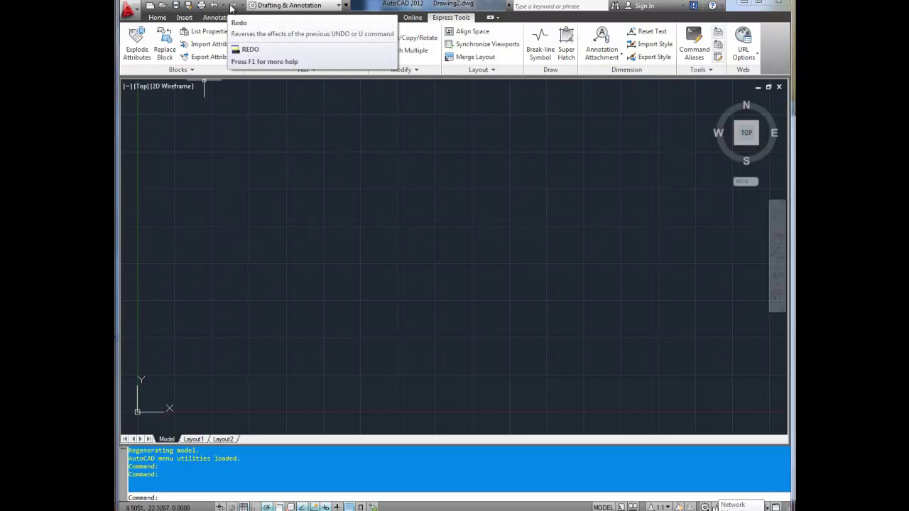
pyautogui.click(137, 11)
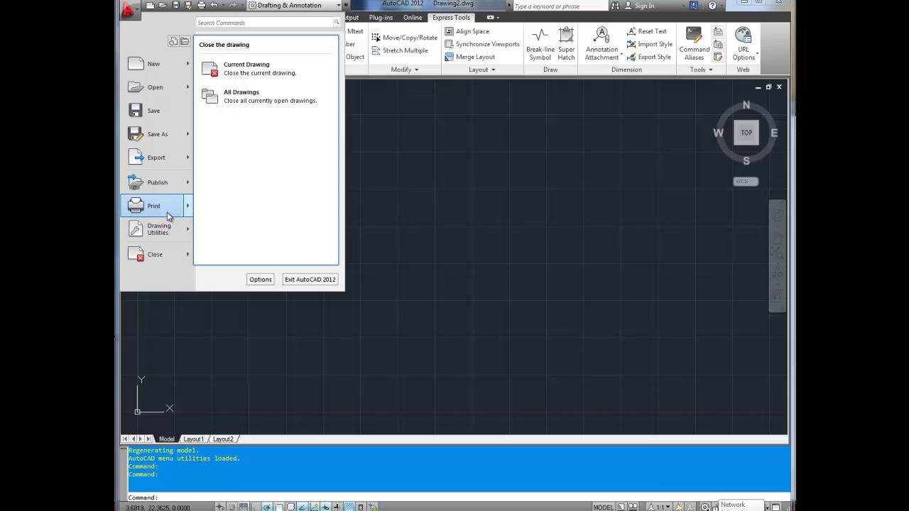
pyautogui.moveTo(170, 233)
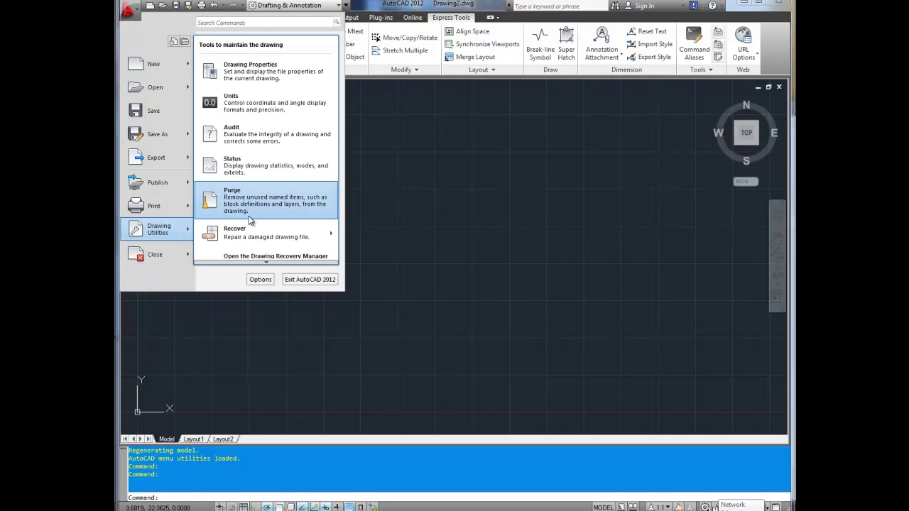
pyautogui.click(502, 174)
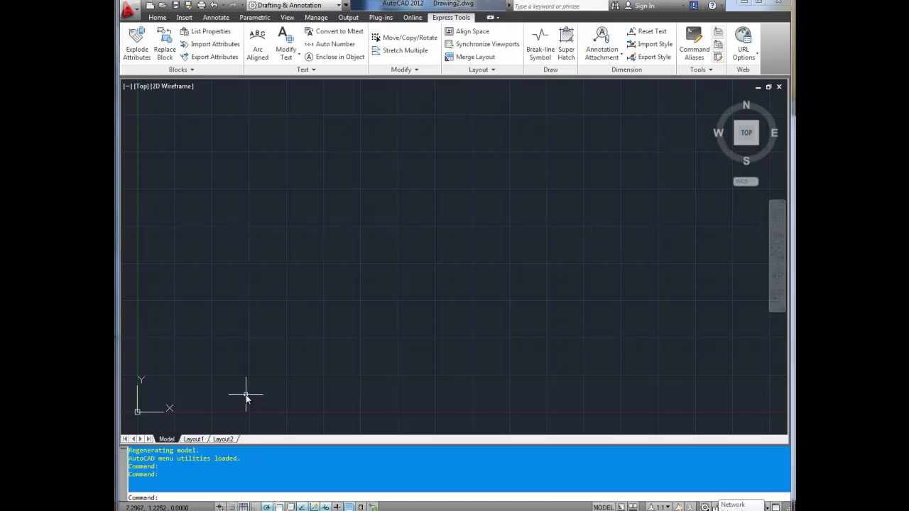
# Pan and zoom out the empty model view, then switch to the Layout1 sheet.
pyautogui.moveTo(360, 302); pyautogui.dragTo(380, 297, button='middle')
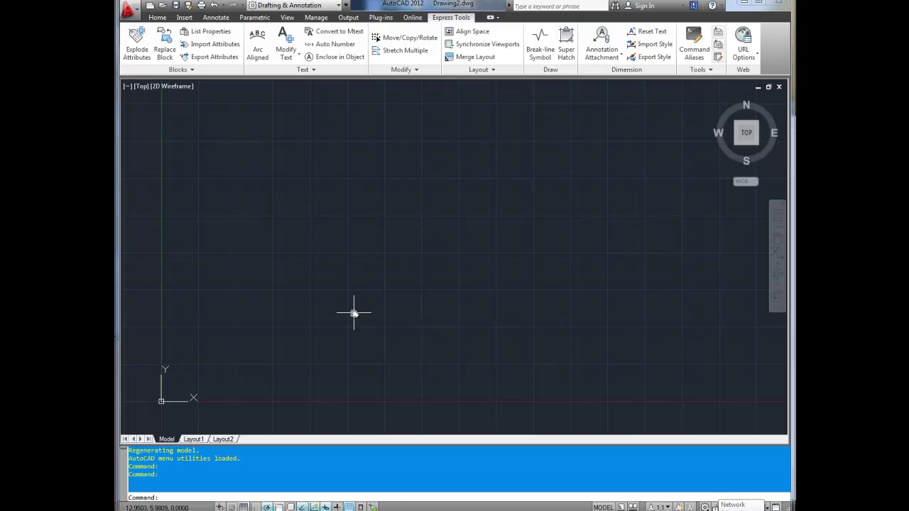
pyautogui.scroll(-2, 369, 305)
pyautogui.moveTo(369, 305); pyautogui.dragTo(316, 364, button='middle')
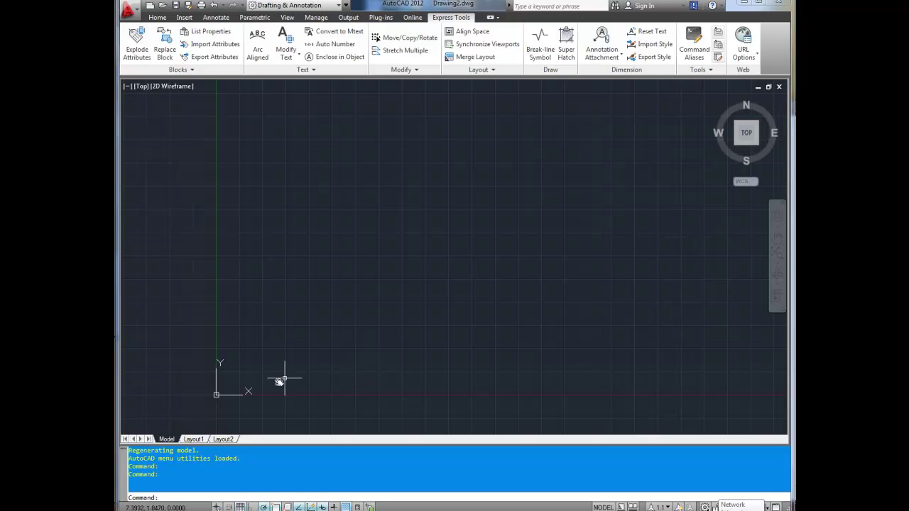
pyautogui.click(193, 438)
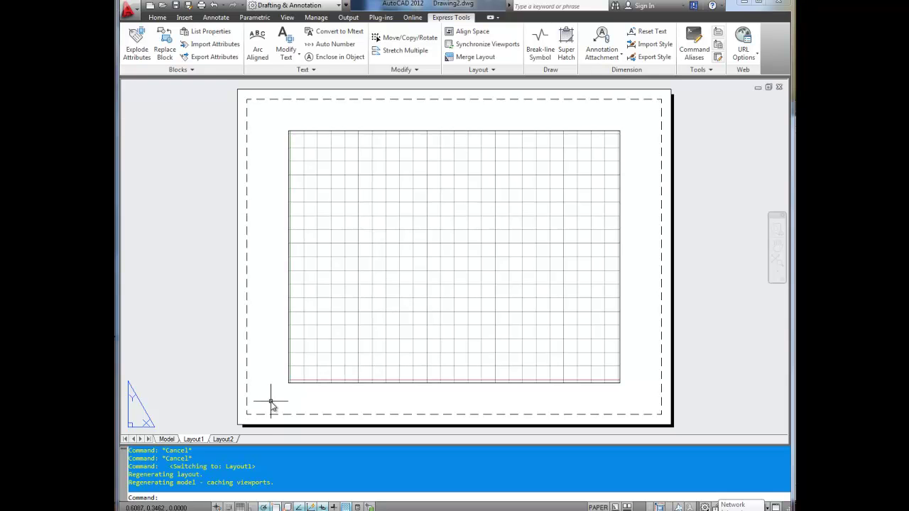
# Activate the Layout1 viewport, pan its model view, and return to paper space.
pyautogui.click(370, 383)
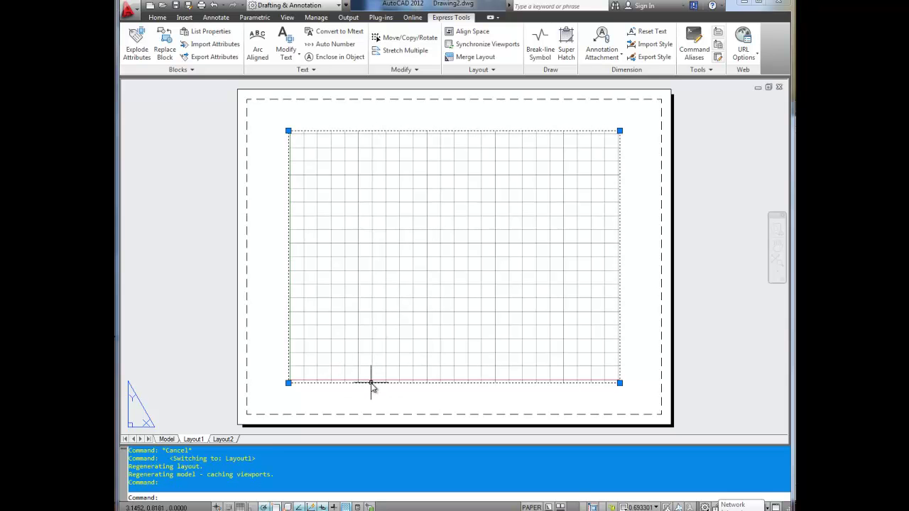
pyautogui.doubleClick(412, 314)
pyautogui.moveTo(393, 315); pyautogui.dragTo(385, 268, button='middle')
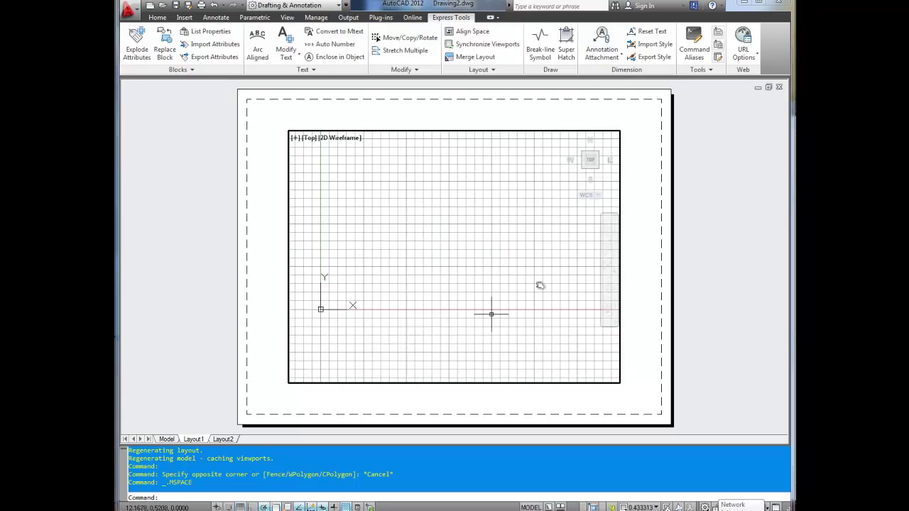
pyautogui.doubleClick(476, 394)
pyautogui.click(506, 390)
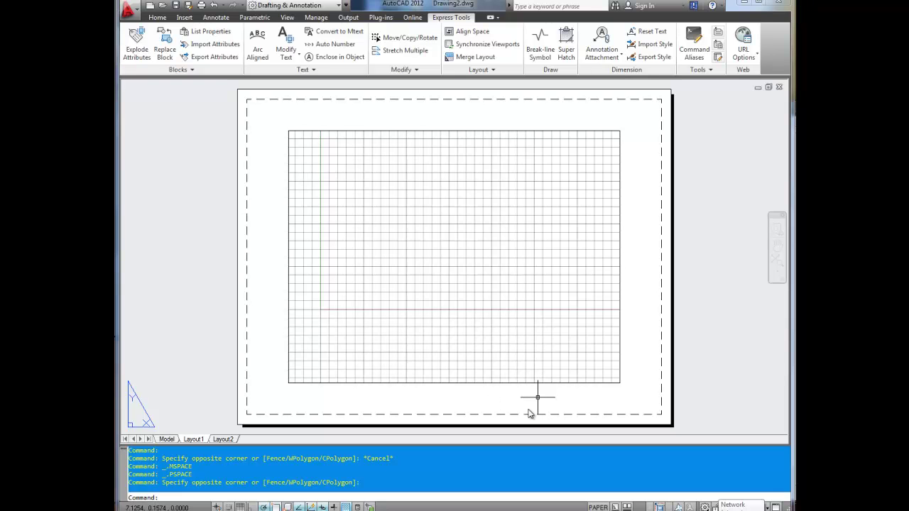
pyautogui.click(224, 439)
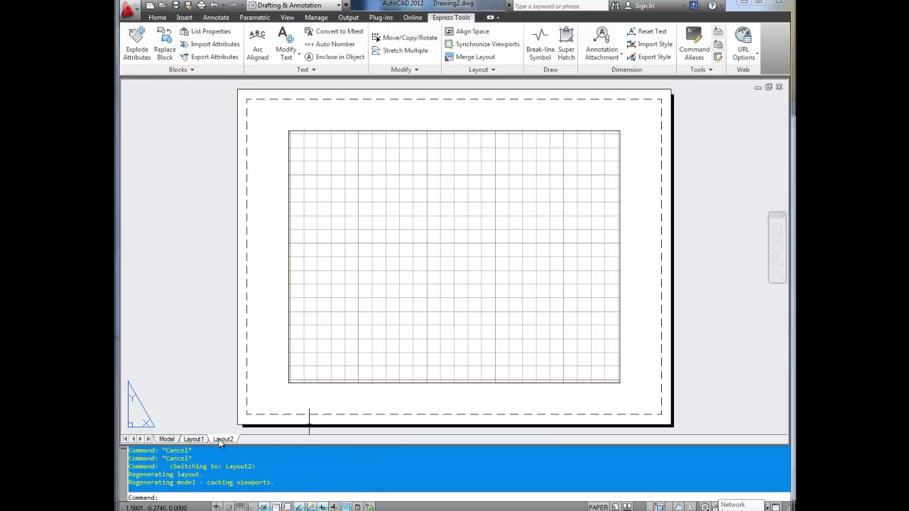
pyautogui.click(193, 439)
pyautogui.rightClick(191, 441)
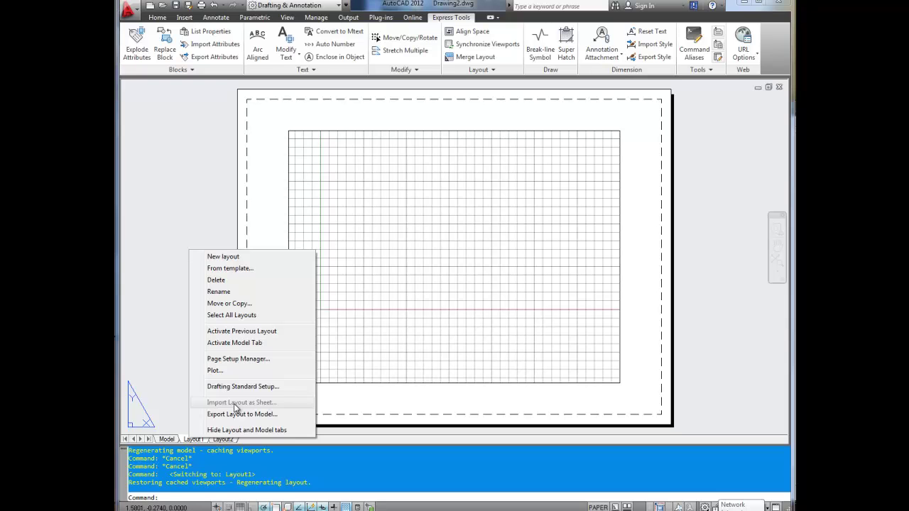
pyautogui.click(213, 292)
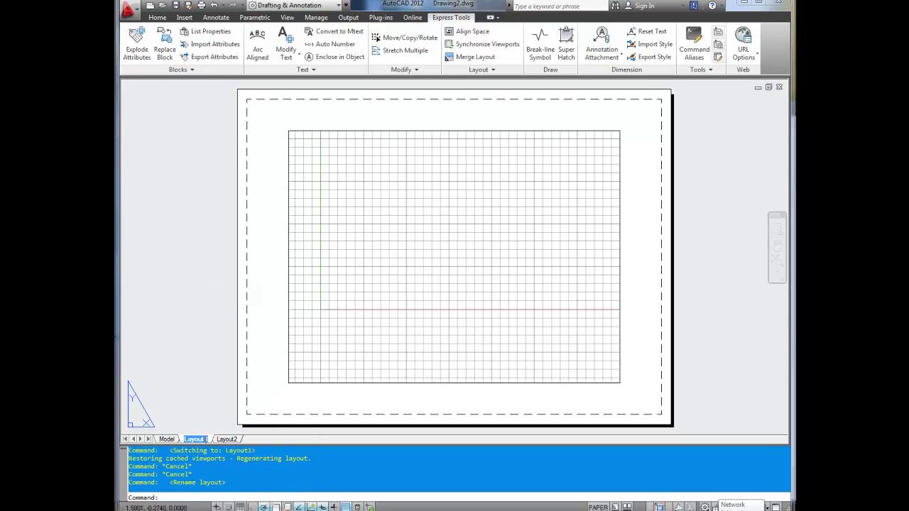
pyautogui.rightClick(205, 439)
pyautogui.click(176, 399)
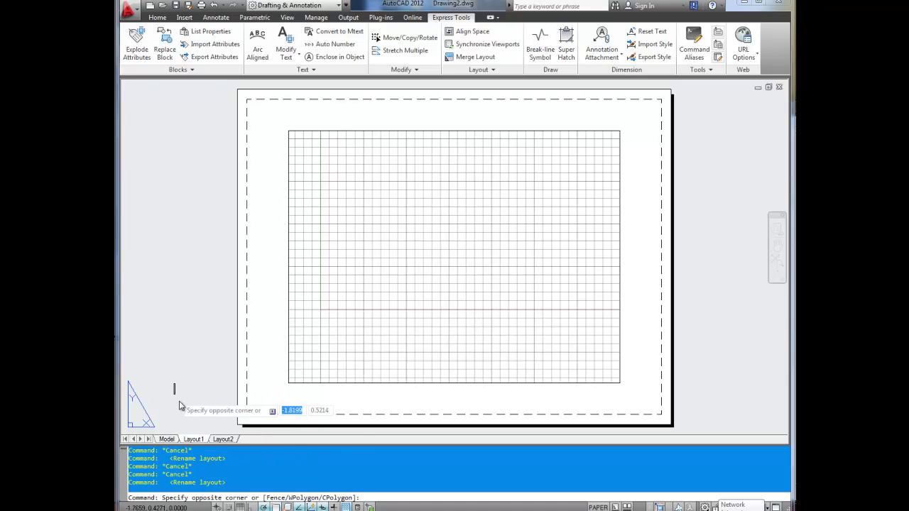
pyautogui.rightClick(194, 438)
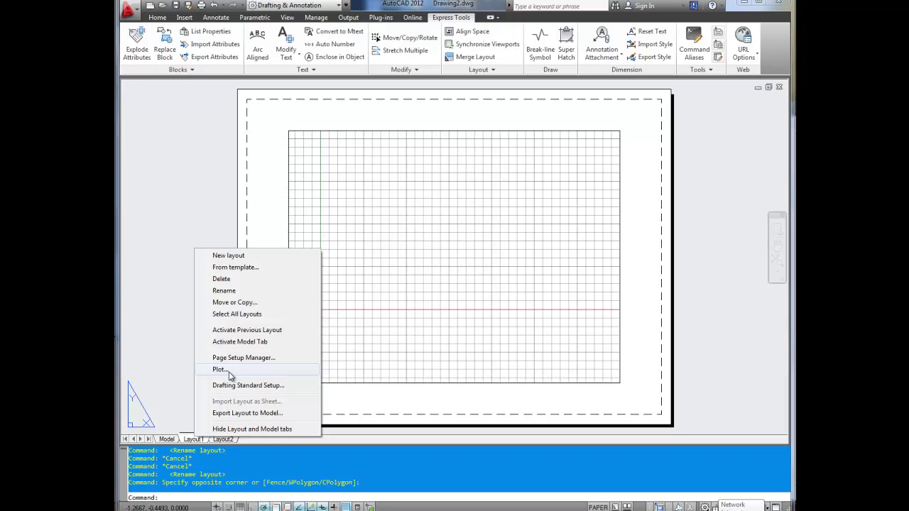
pyautogui.click(229, 370)
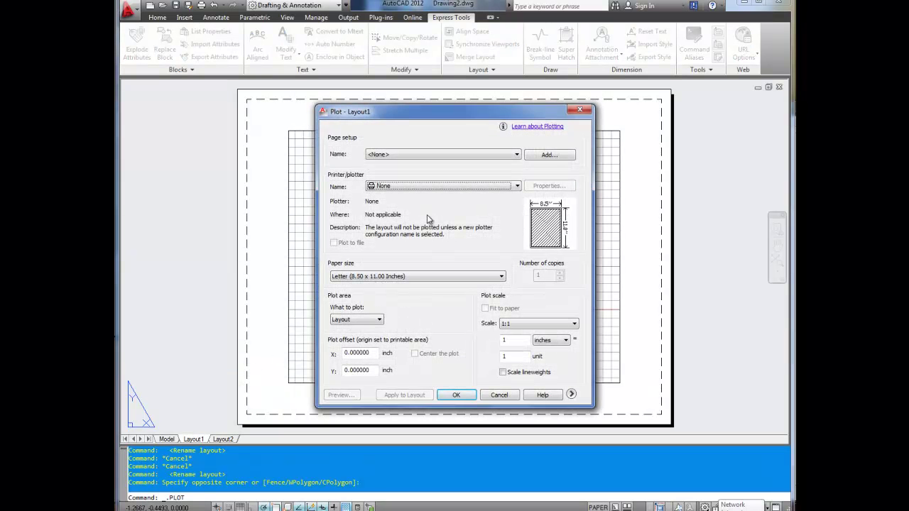
pyautogui.click(391, 187)
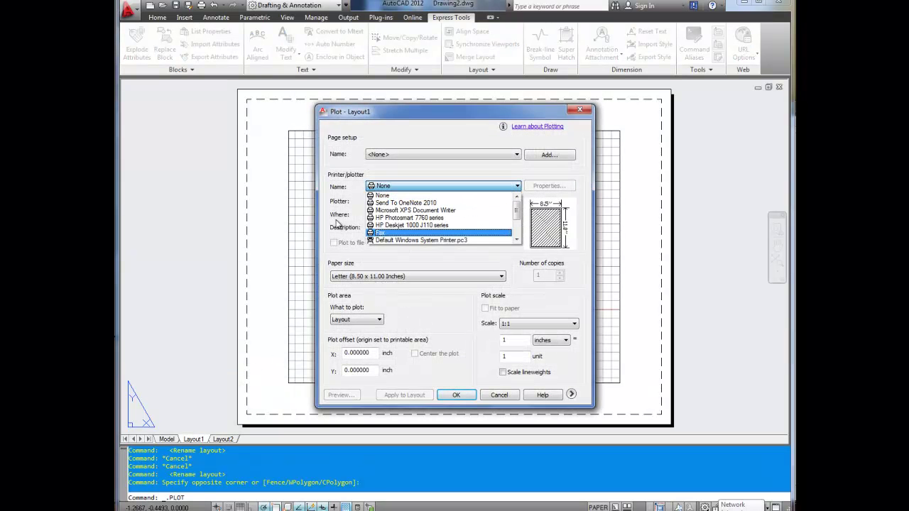
pyautogui.click(379, 257)
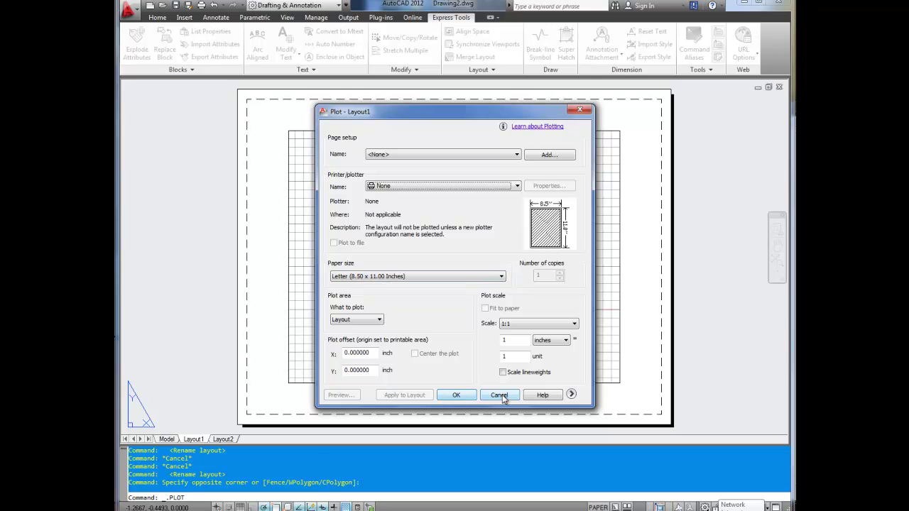
pyautogui.click(499, 395)
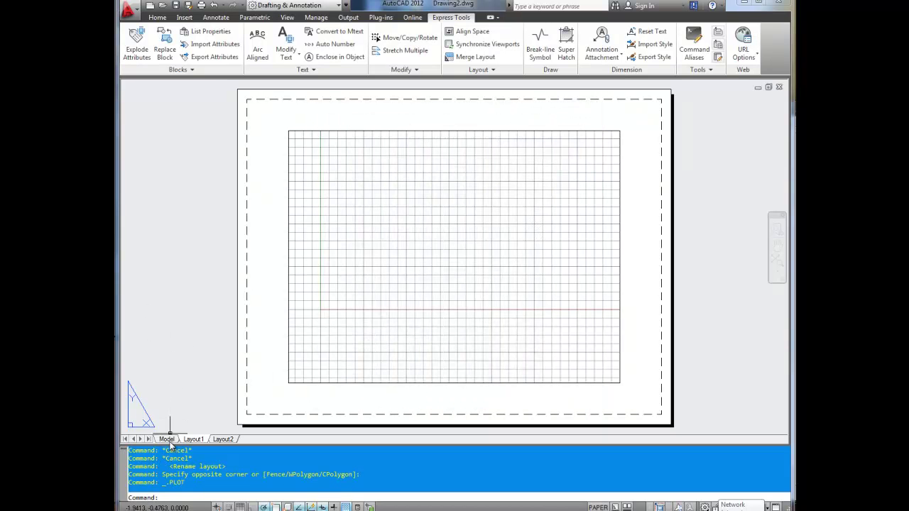
pyautogui.click(169, 439)
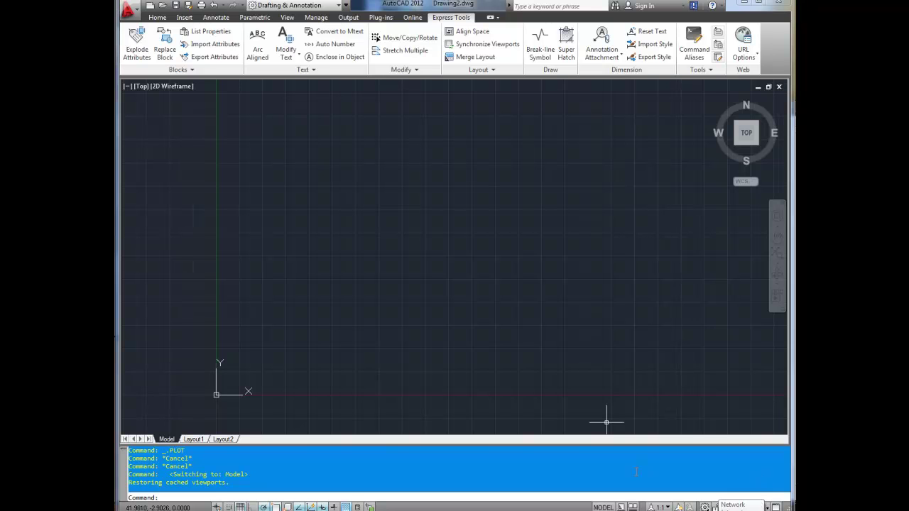
# Go back from Layout1 to the empty model space via the Model tab.
pyautogui.click(633, 289)
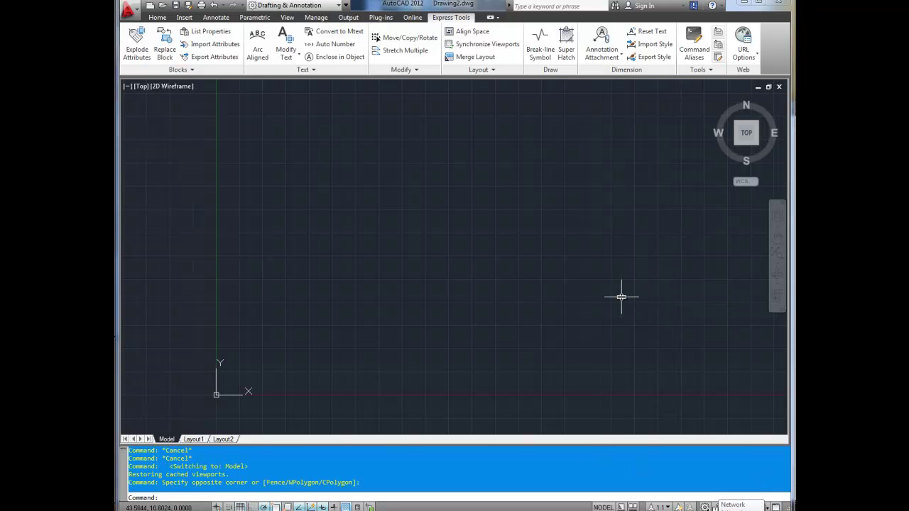